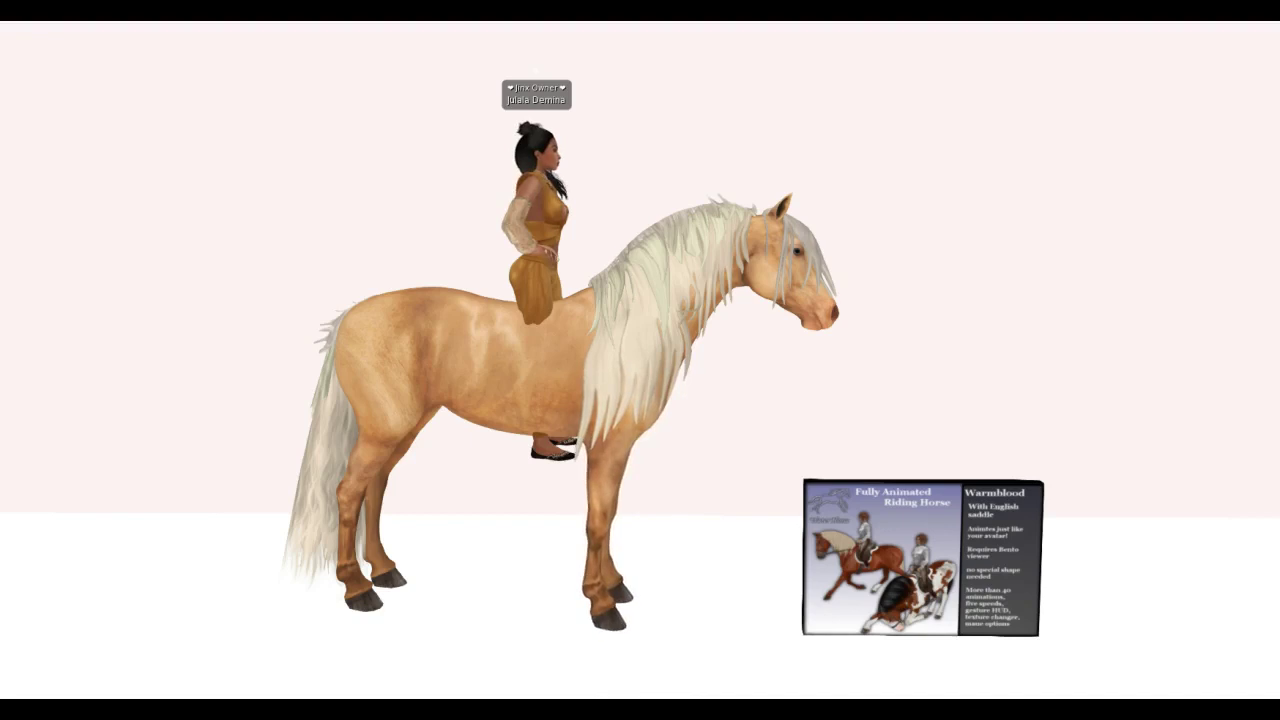
# Step: Request the Warmblood horse from the vendor poster and accept its Add to Outfit and Options folders
pyautogui.click(920, 548)
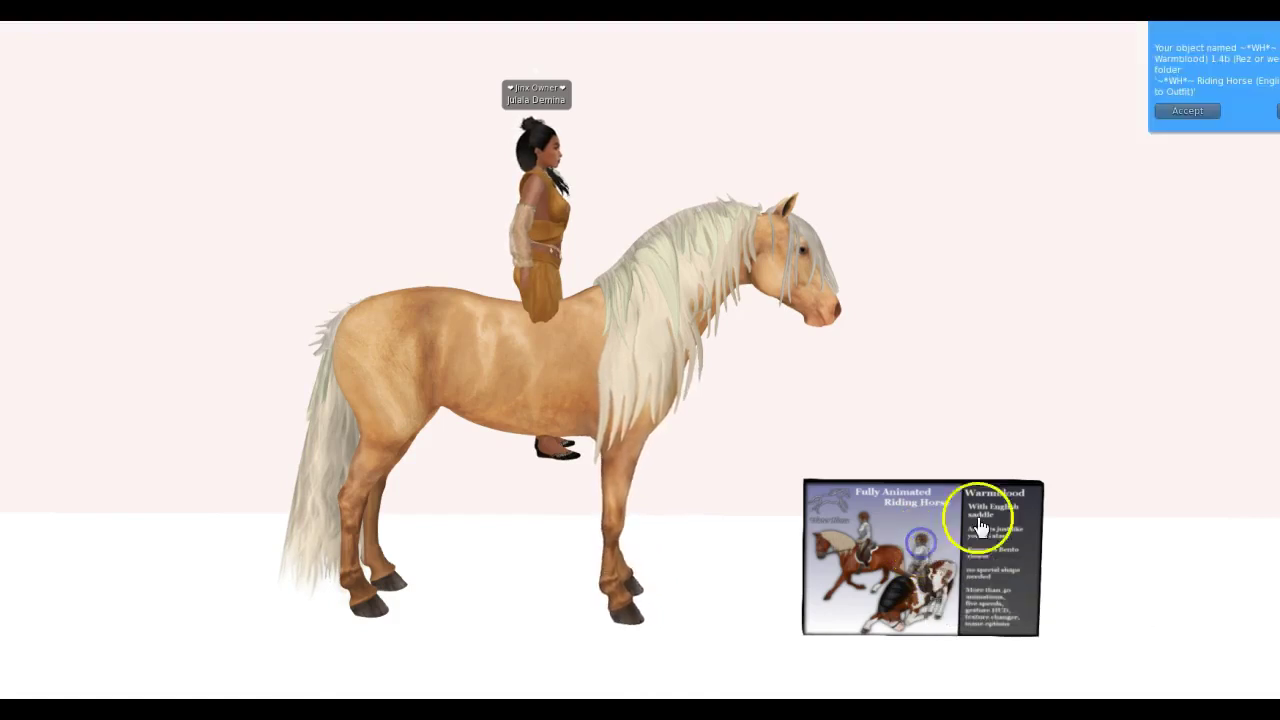
pyautogui.moveTo(1238, 37)
pyautogui.mouseDown()
pyautogui.moveTo(1051, 52)
pyautogui.moveTo(1103, 41)
pyautogui.mouseUp()
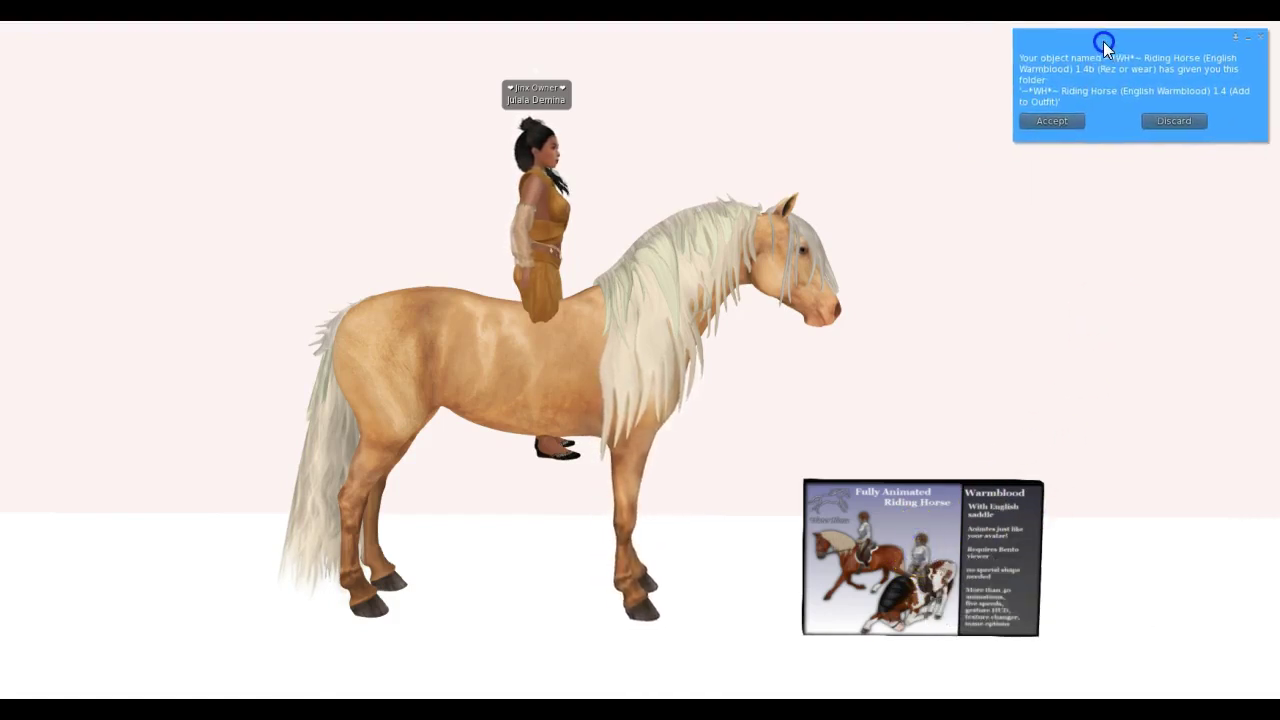
pyautogui.click(1052, 121)
pyautogui.moveTo(1214, 34); pyautogui.dragTo(1086, 47)
pyautogui.click(1051, 130)
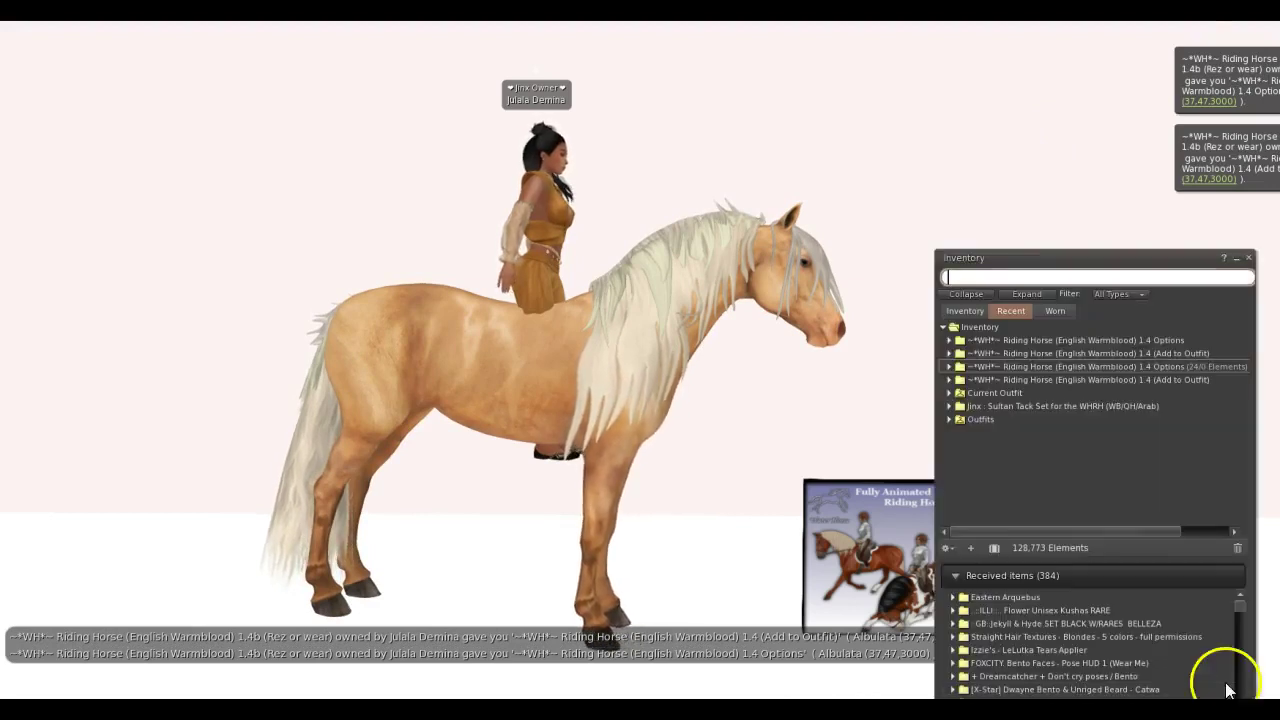
# Step: From the inventory's Add to Outfit folder, add the Riding Horse Tack AO r736 to the current outfit
pyautogui.hotkey('ctrl', 'i')
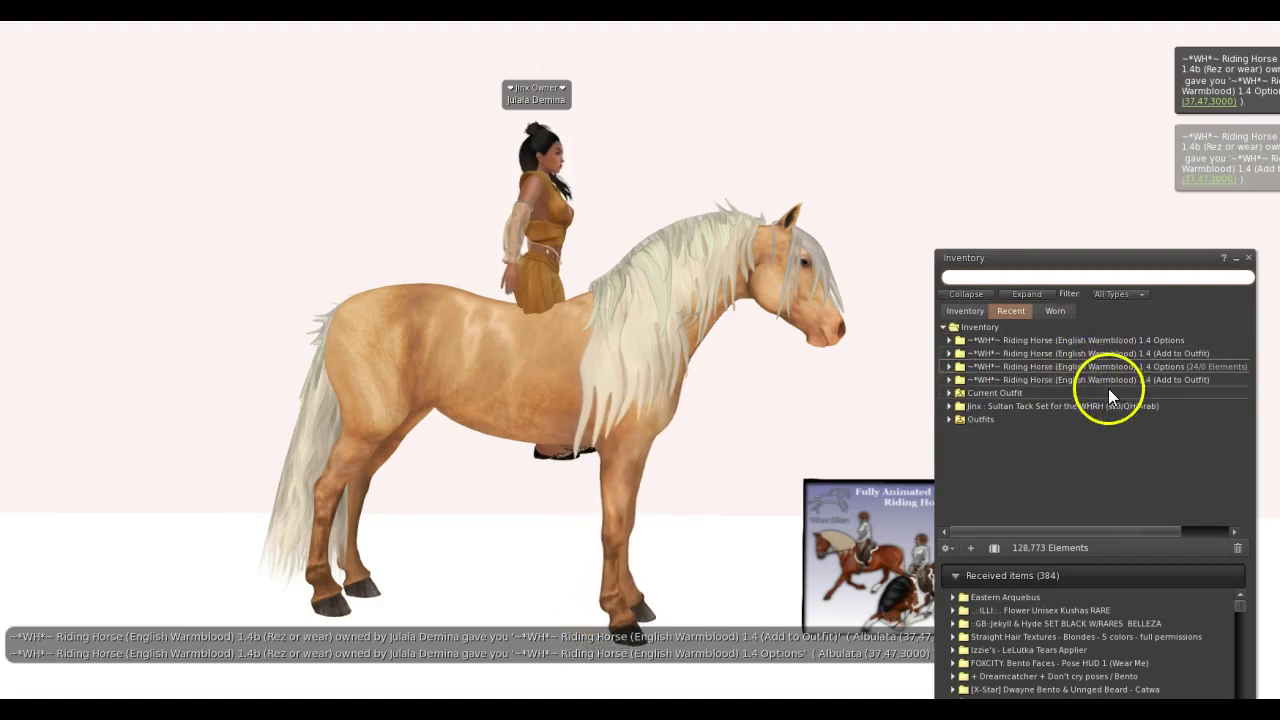
pyautogui.click(1100, 352)
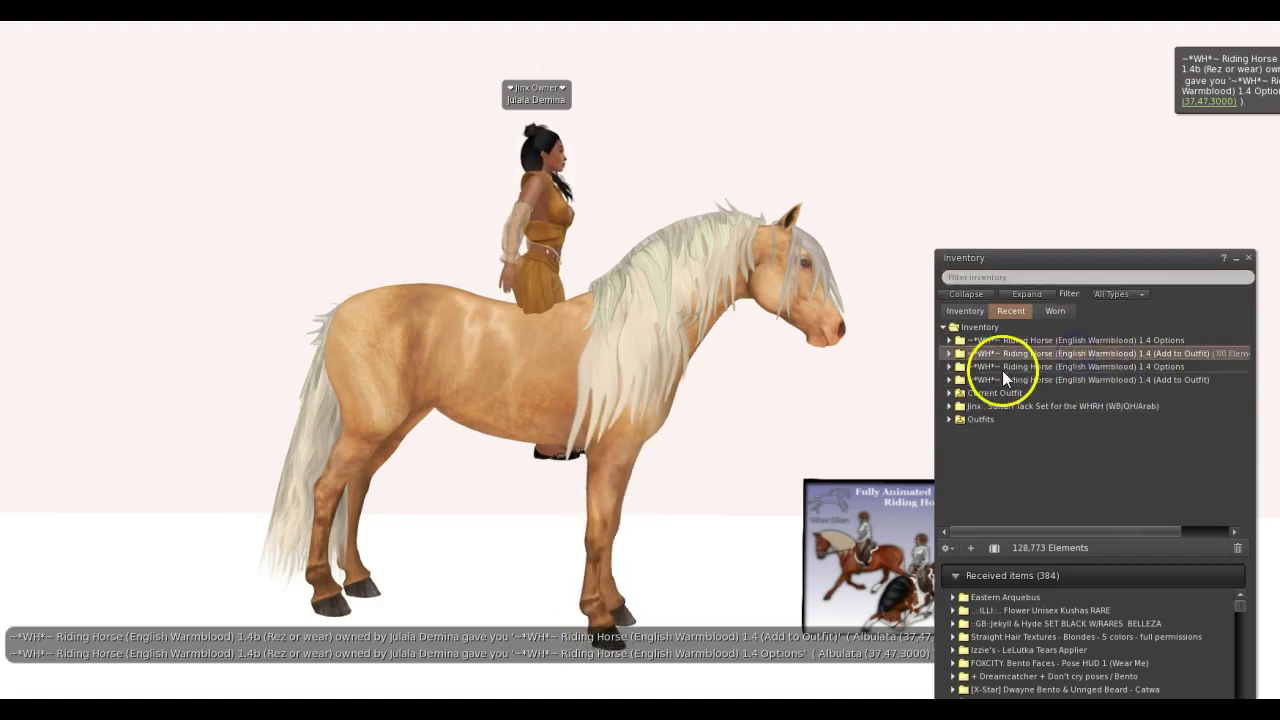
pyautogui.click(1117, 366)
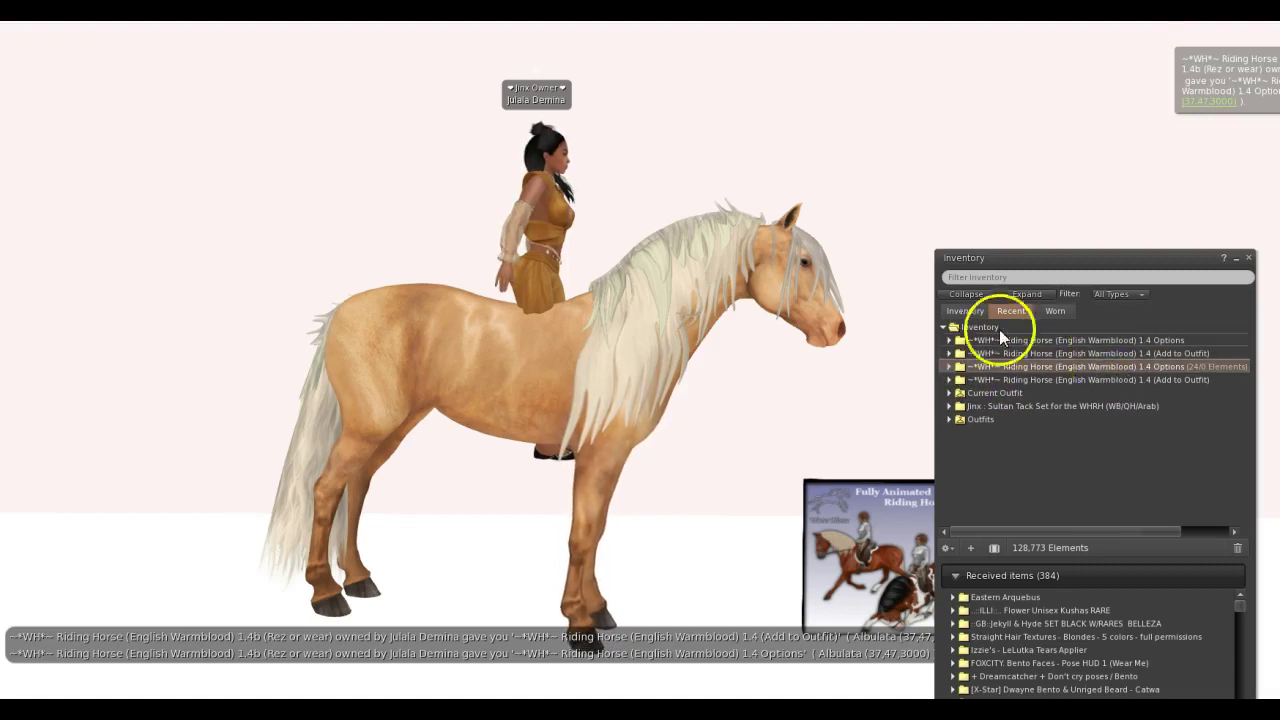
pyautogui.click(1095, 352)
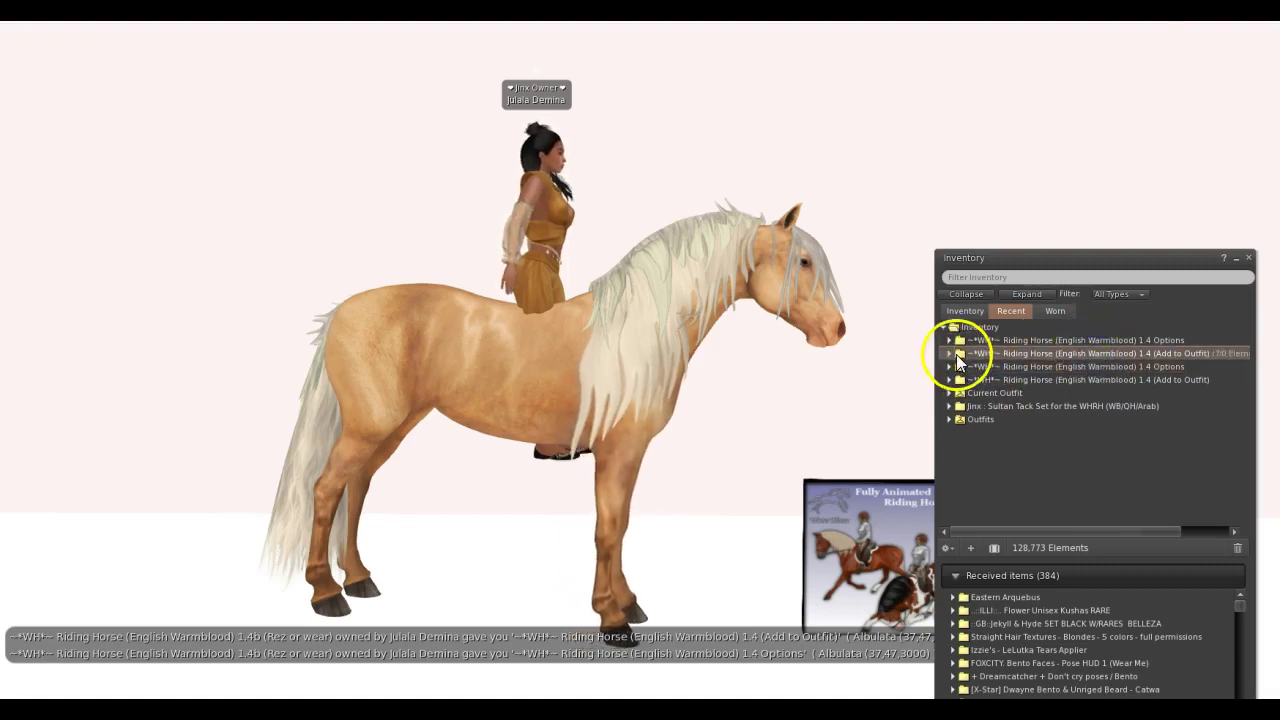
pyautogui.click(950, 355)
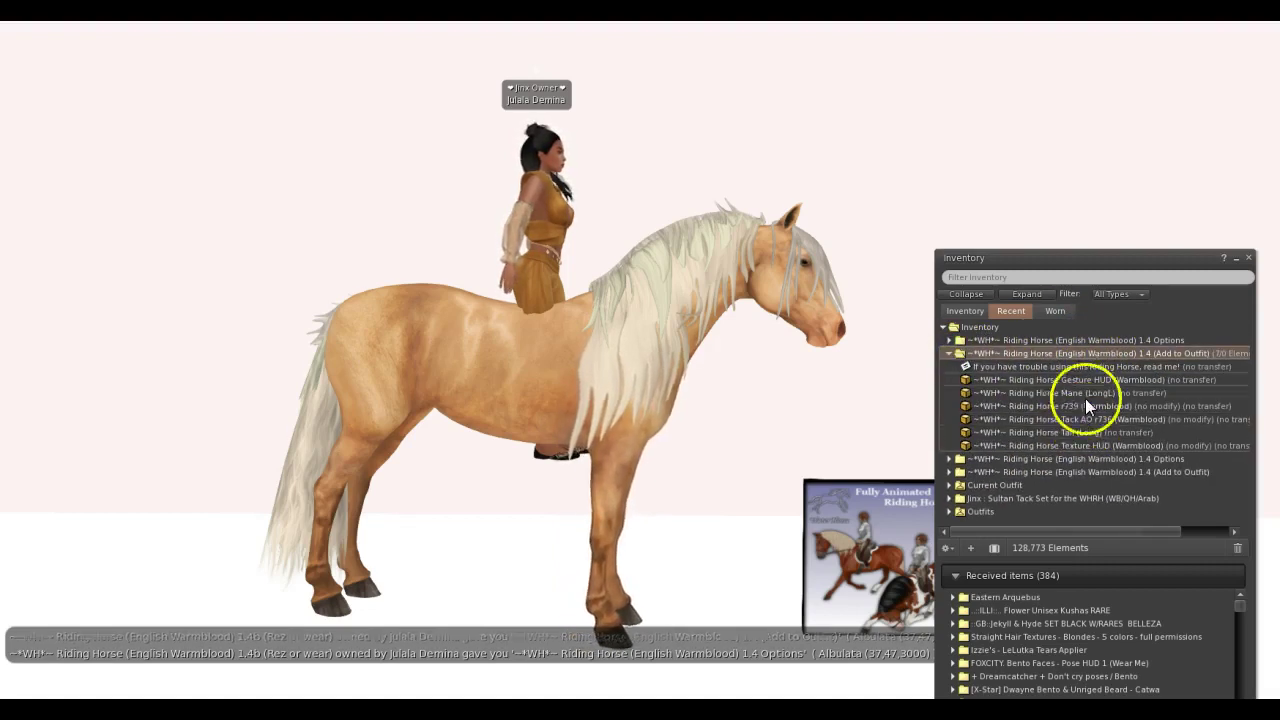
pyautogui.rightClick(1093, 420)
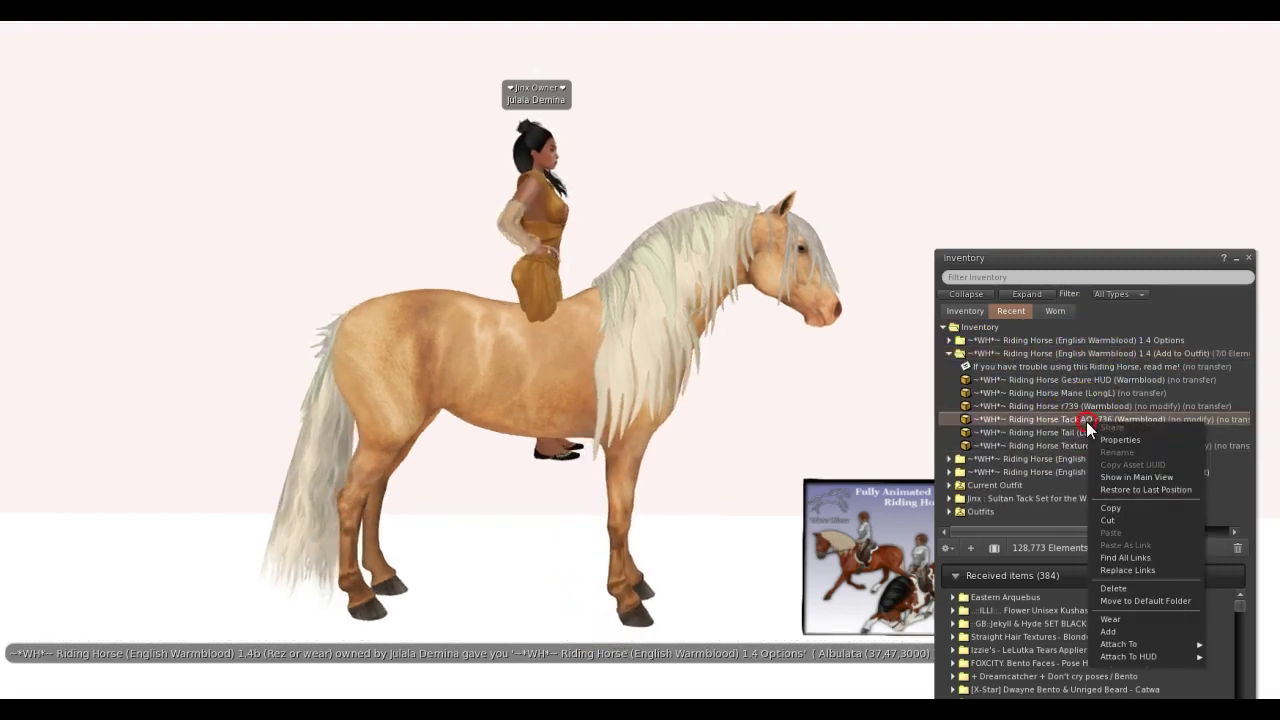
pyautogui.click(1123, 631)
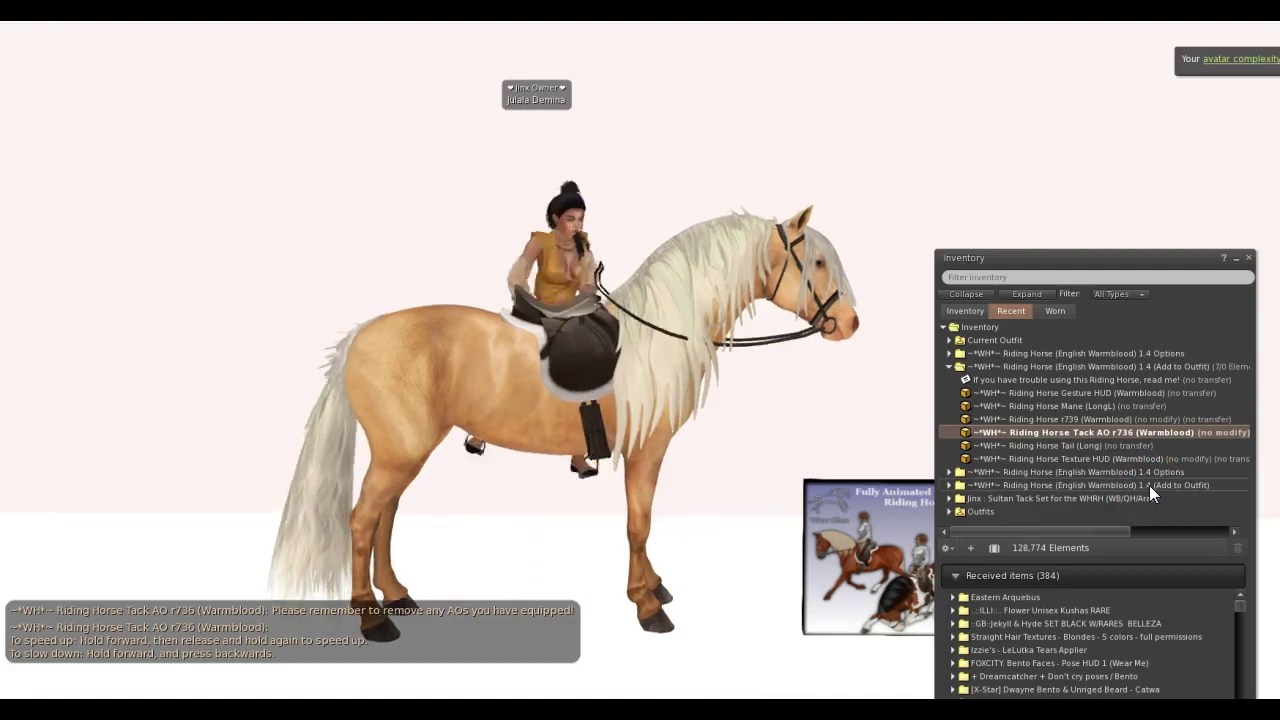
pyautogui.click(1143, 485)
pyautogui.click(957, 362)
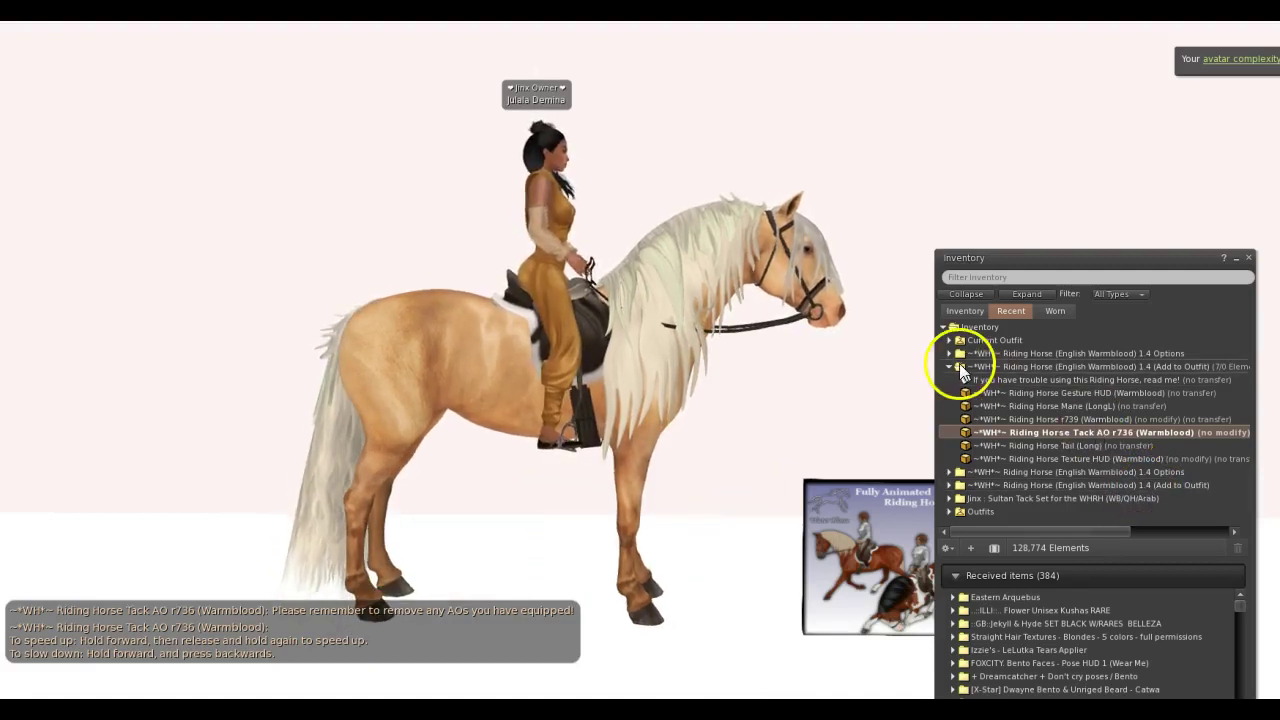
pyautogui.click(950, 366)
pyautogui.click(949, 353)
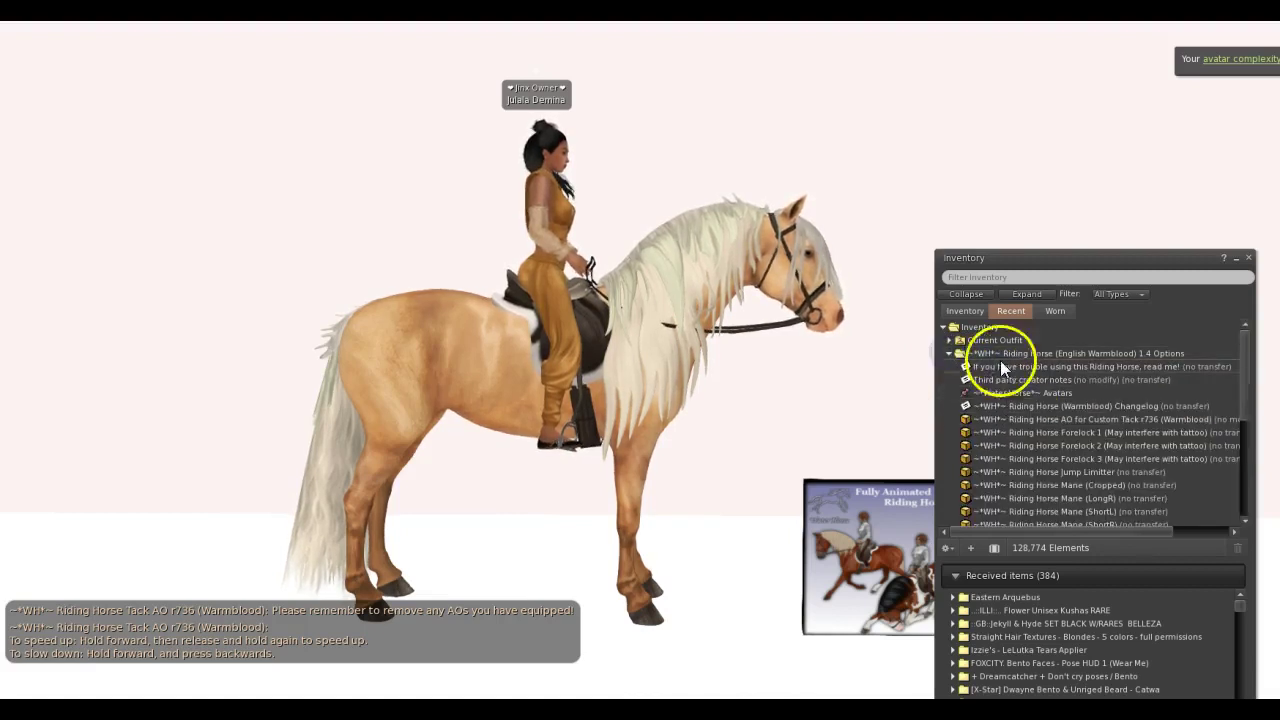
pyautogui.scroll(-1, 1070, 500)
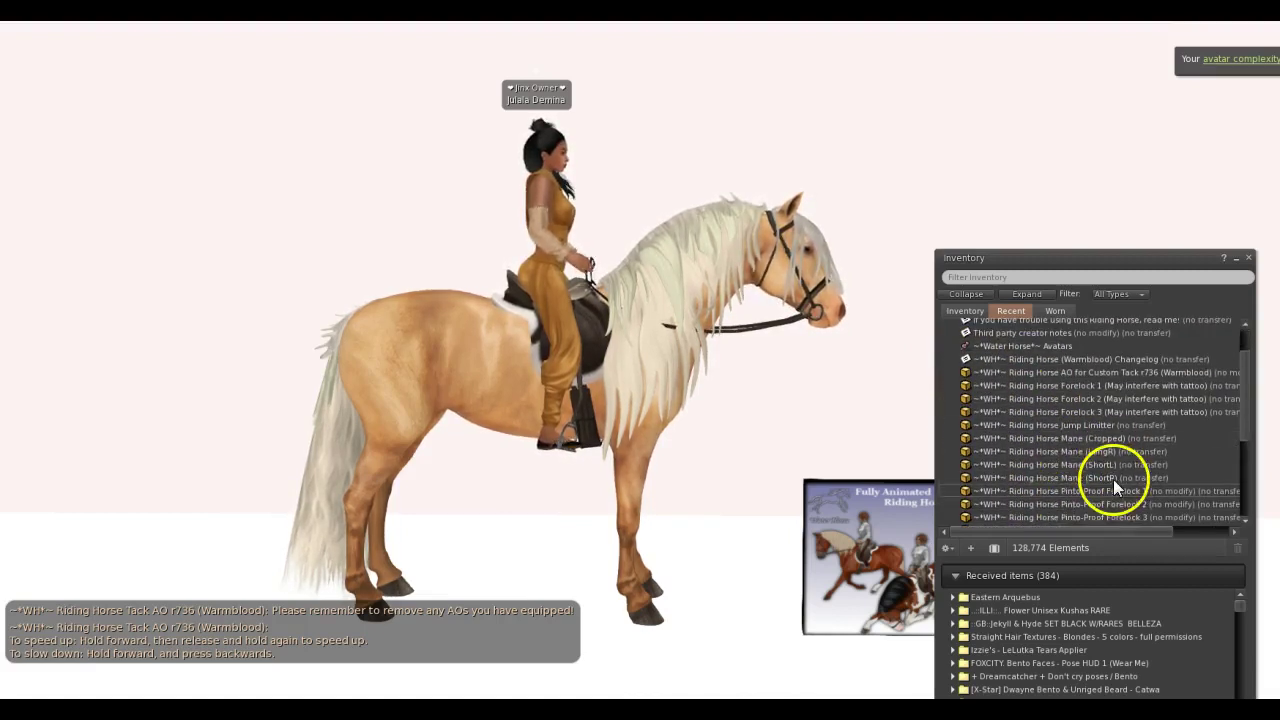
pyautogui.scroll(1, 1064, 416)
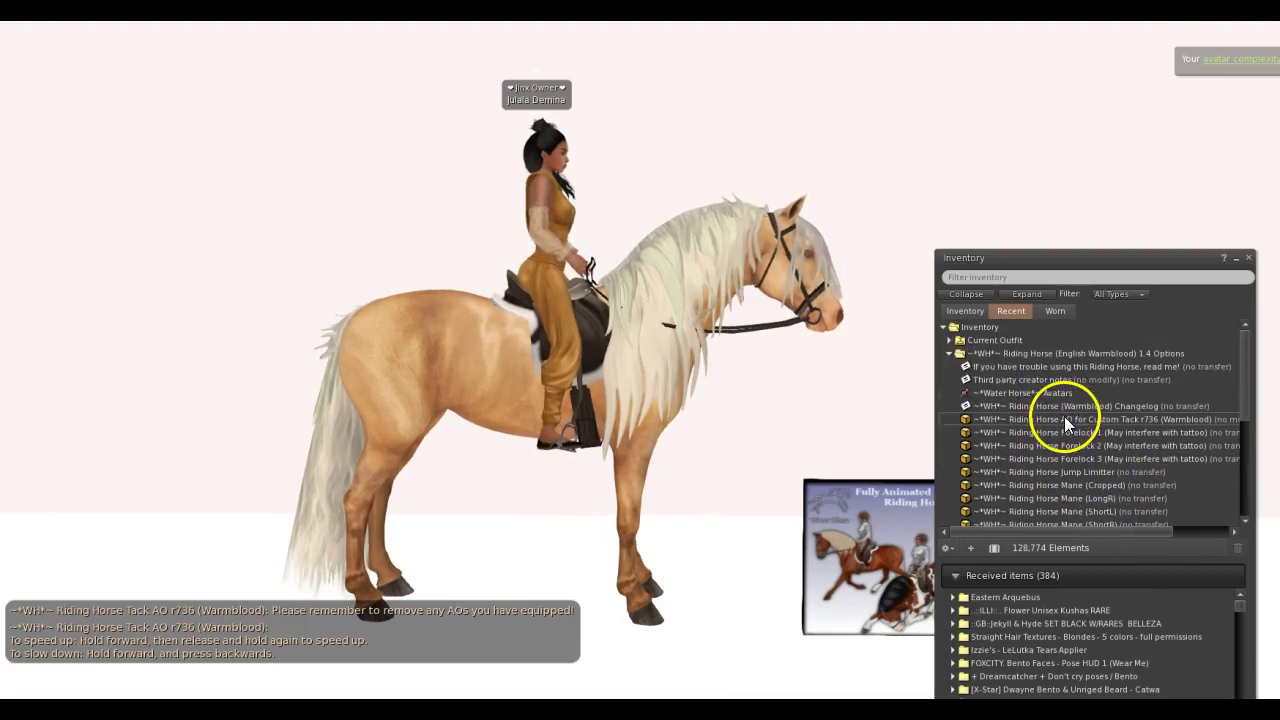
pyautogui.click(950, 353)
pyautogui.click(949, 366)
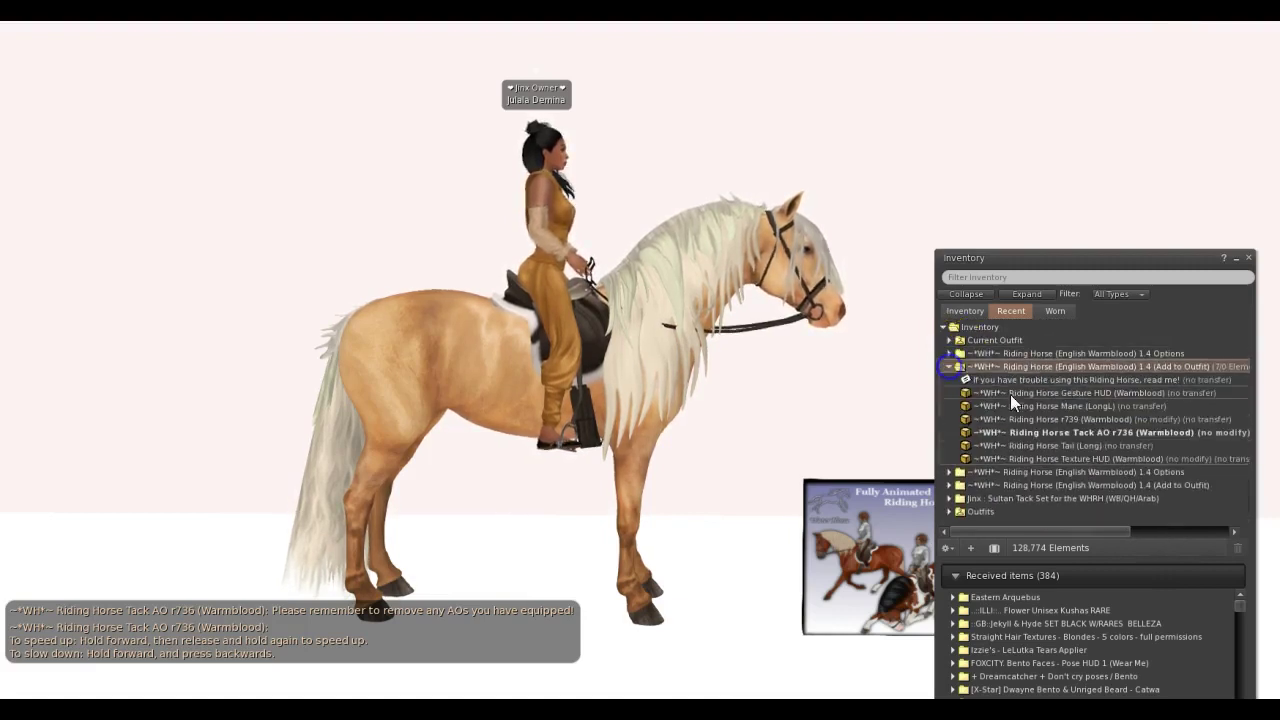
pyautogui.rightClick(1083, 434)
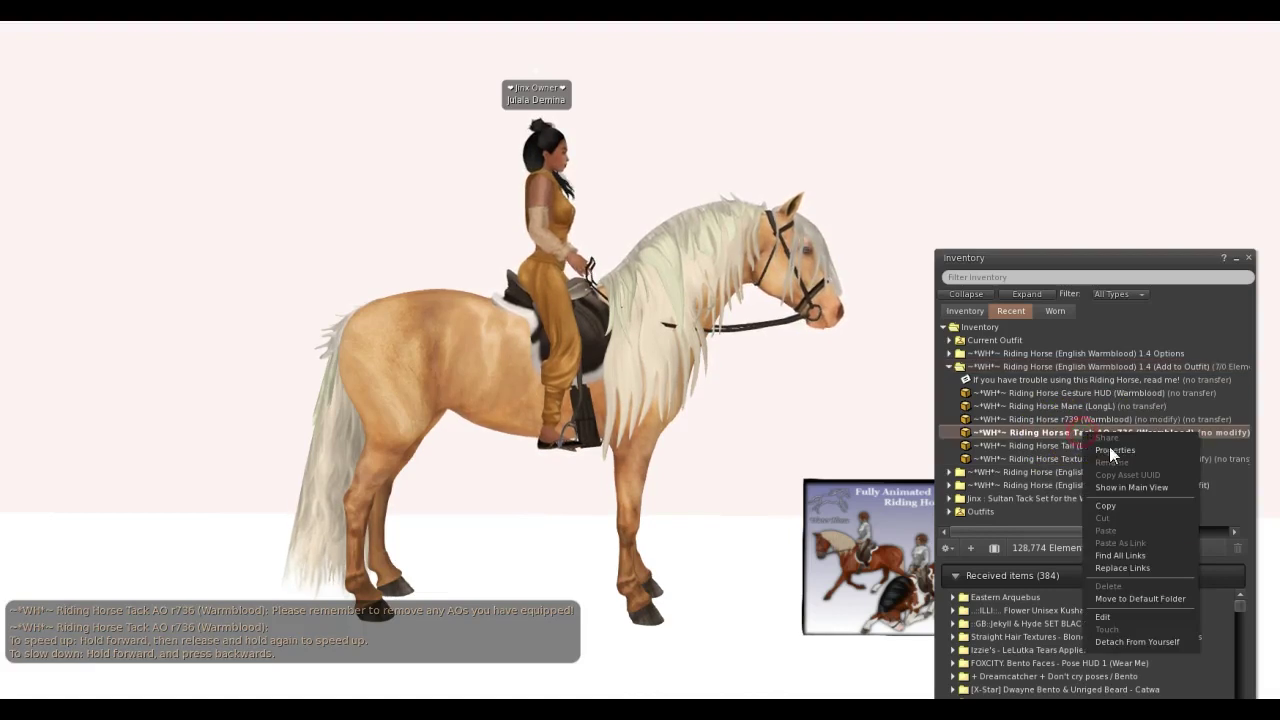
pyautogui.click(1138, 643)
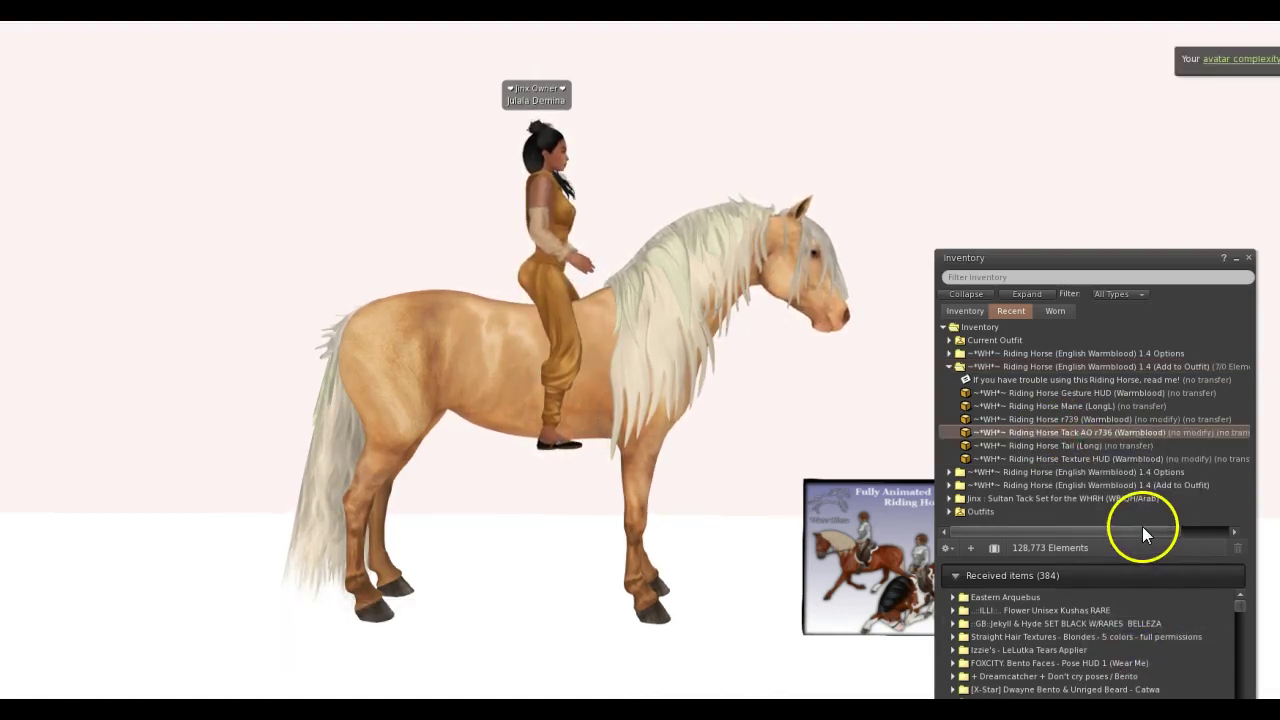
pyautogui.click(949, 366)
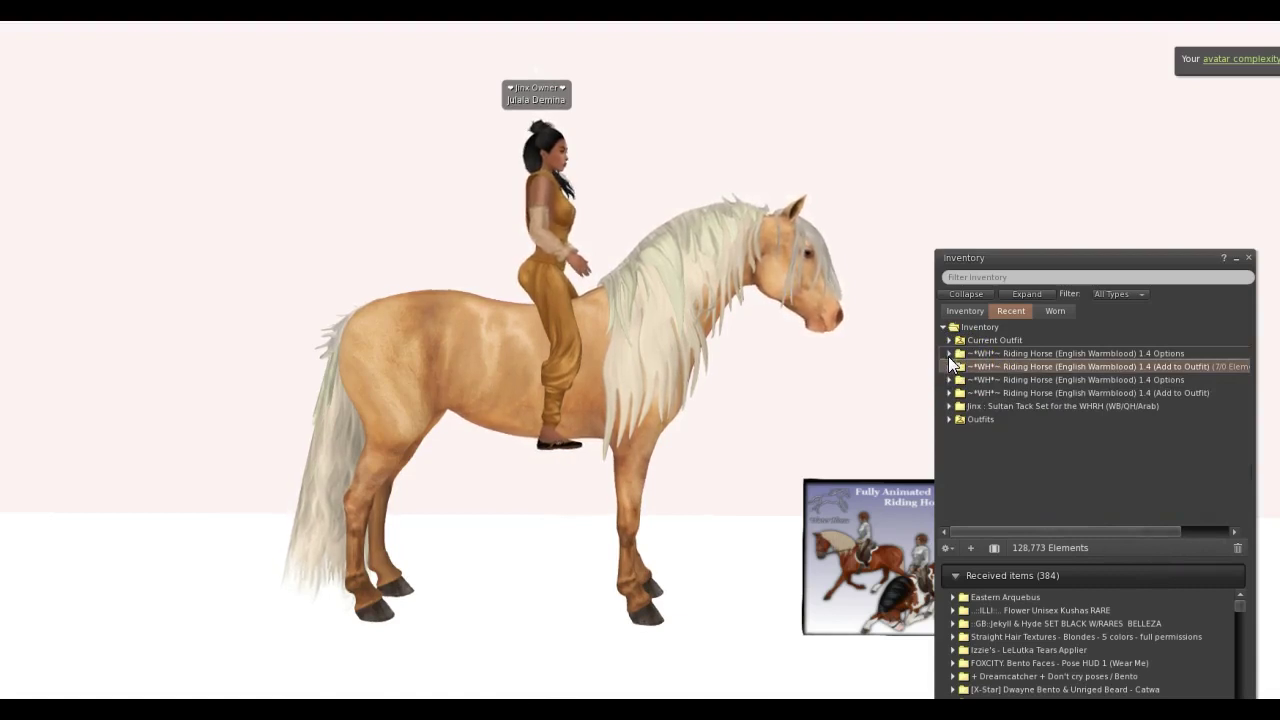
# Step: Expand the Riding Horse 1.4 Options folder and add the Riding Horse AO for Custom Tack r736
pyautogui.click(950, 354)
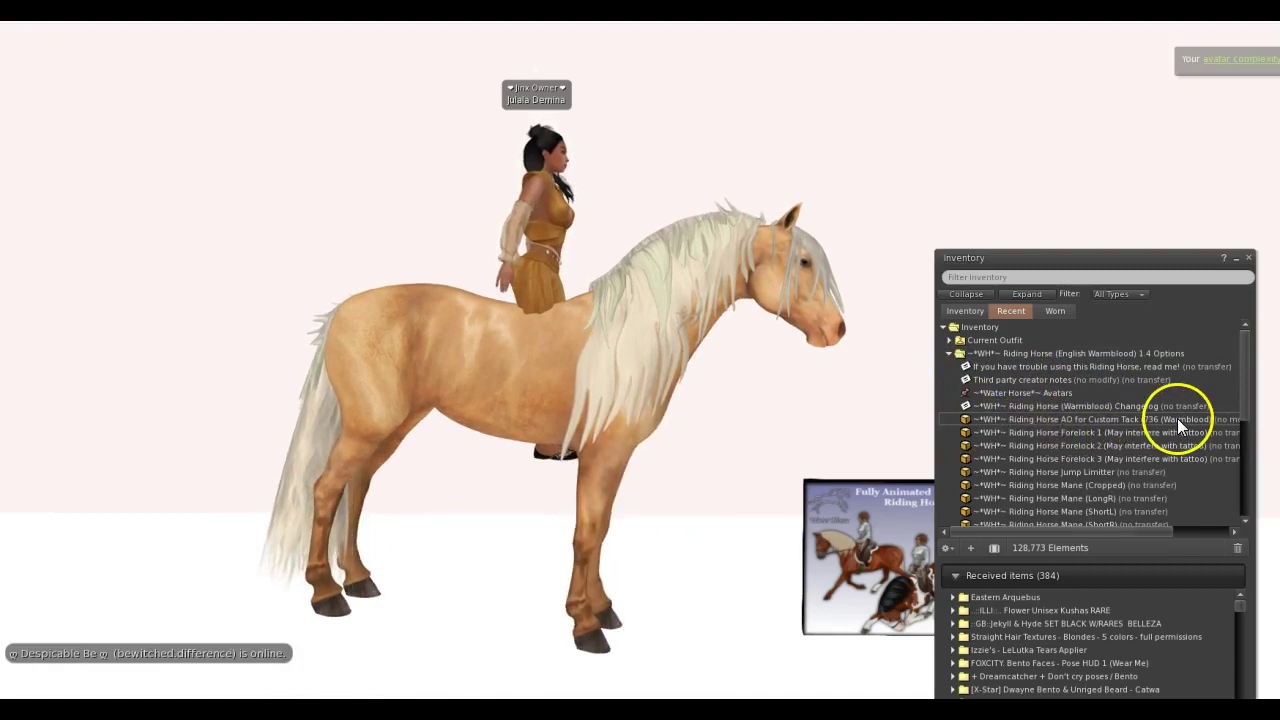
pyautogui.rightClick(1093, 419)
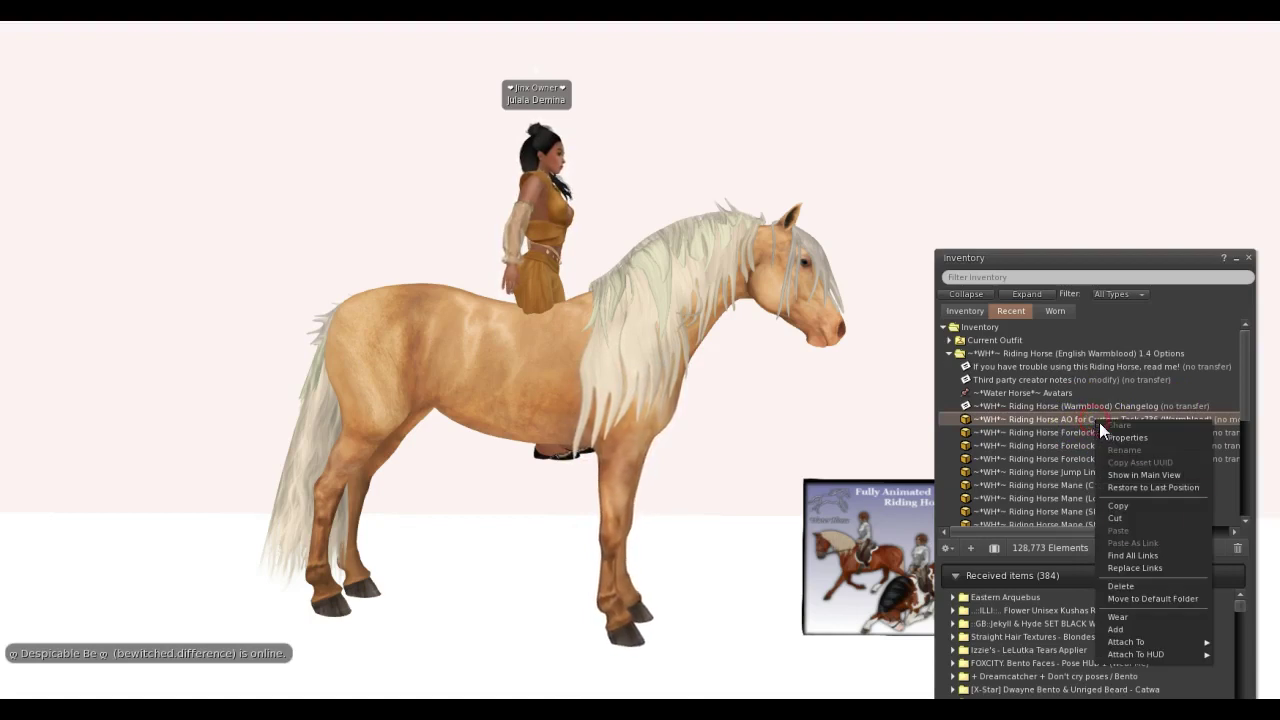
pyautogui.click(1147, 627)
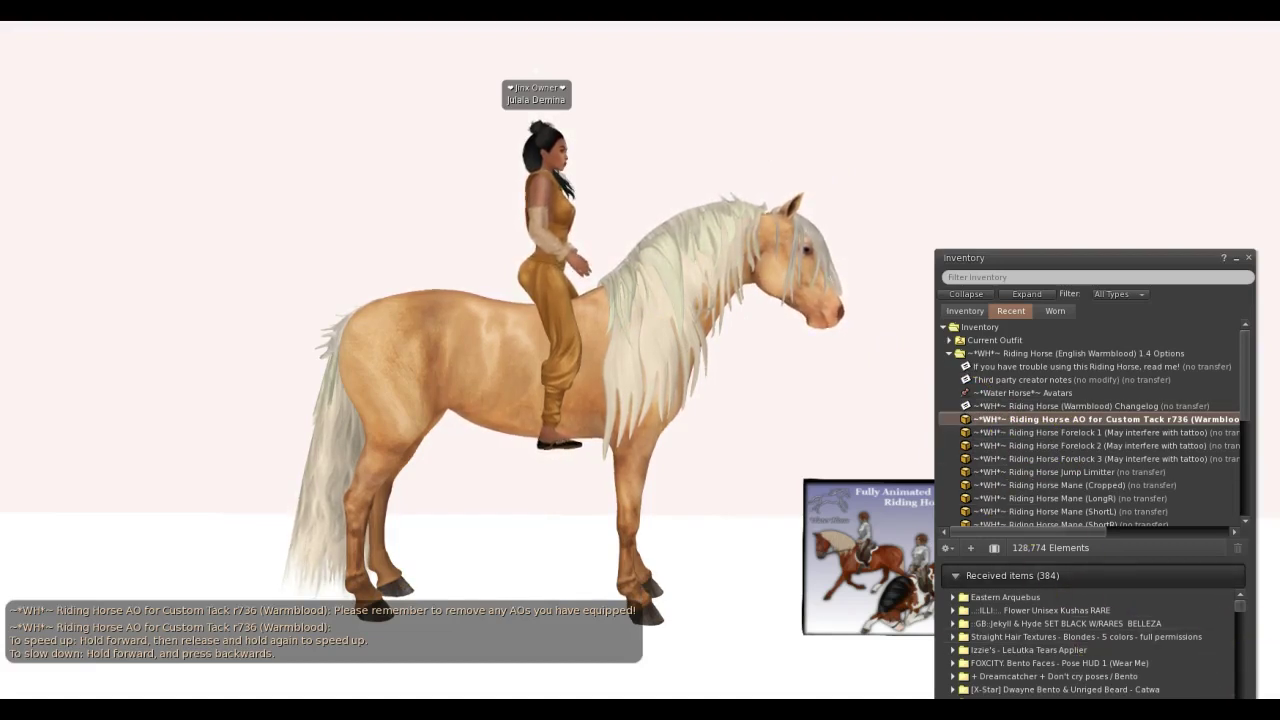
# Step: Orbit around the horse and rider, then collapse the Riding Horse Options folder
pyautogui.click(1118, 370)
pyautogui.moveTo(1257, 86)
pyautogui.mouseDown()
pyautogui.moveTo(1258, 103)
pyautogui.moveTo(1270, 100)
pyautogui.mouseUp()
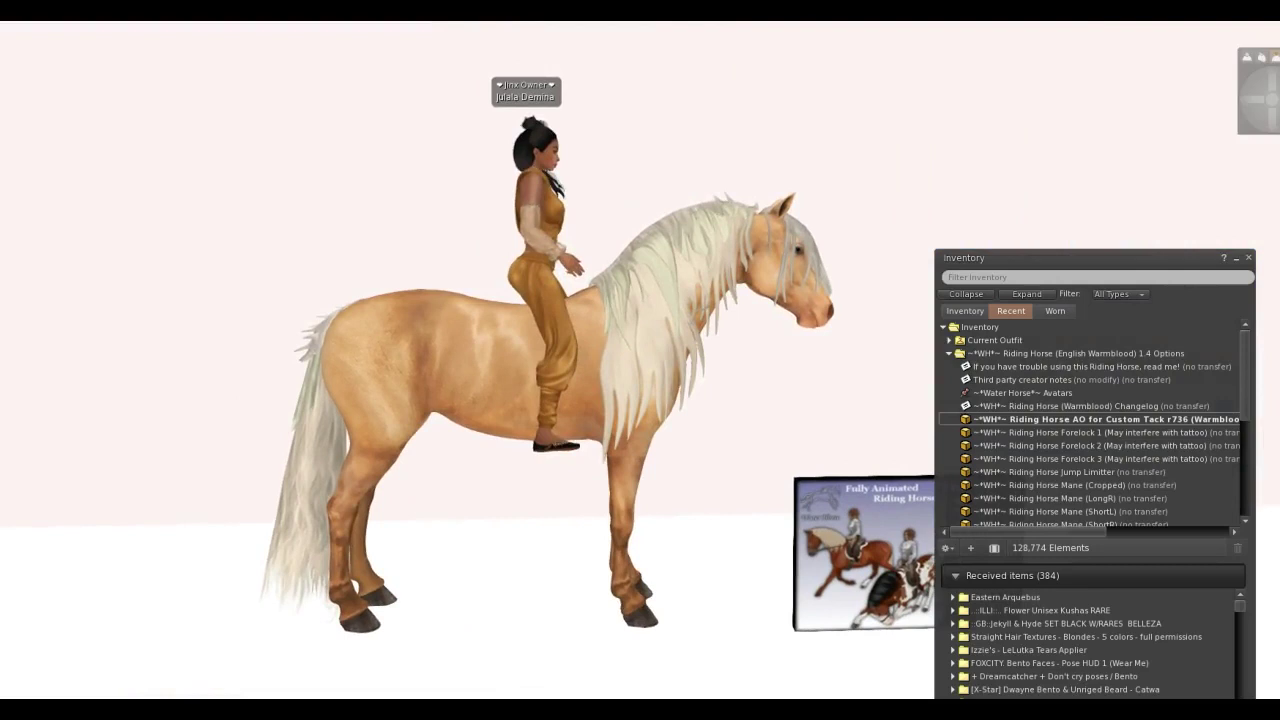
pyautogui.click(950, 353)
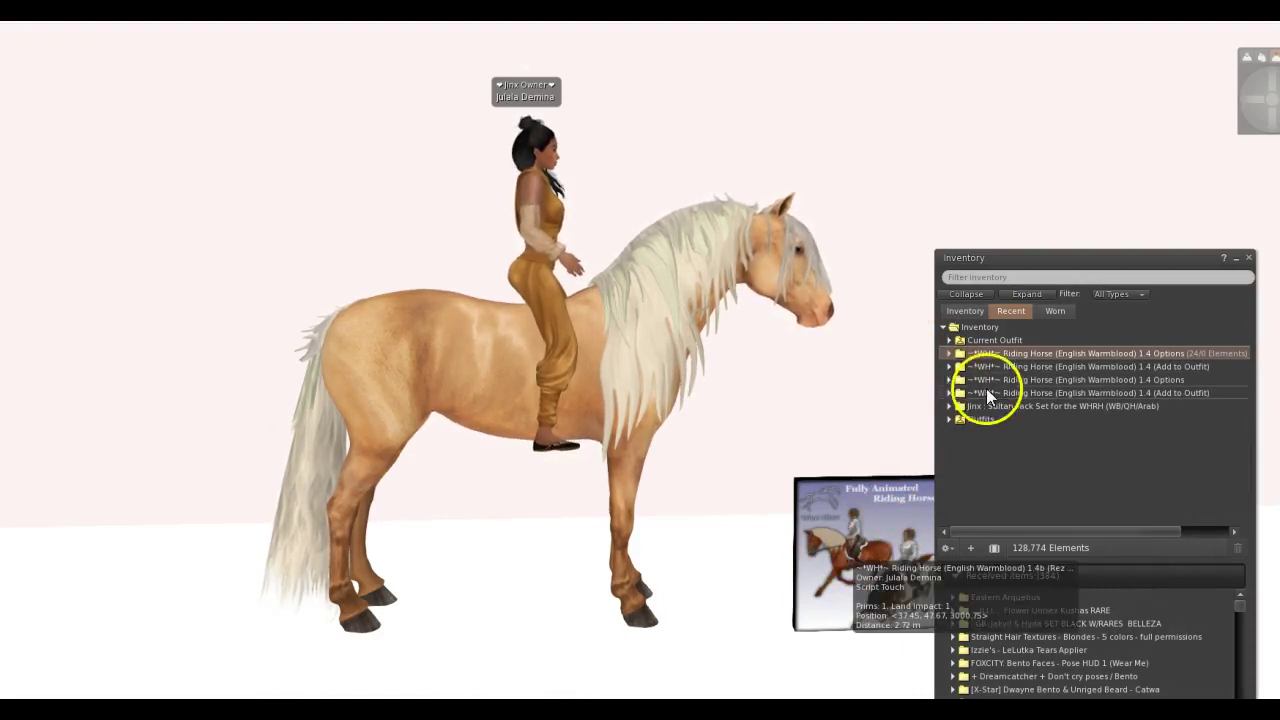
# Step: Add the Jinx Sultan Bridle - WB and Sultan Saddle - WB from the Sultan Tack Set
pyautogui.click(950, 354)
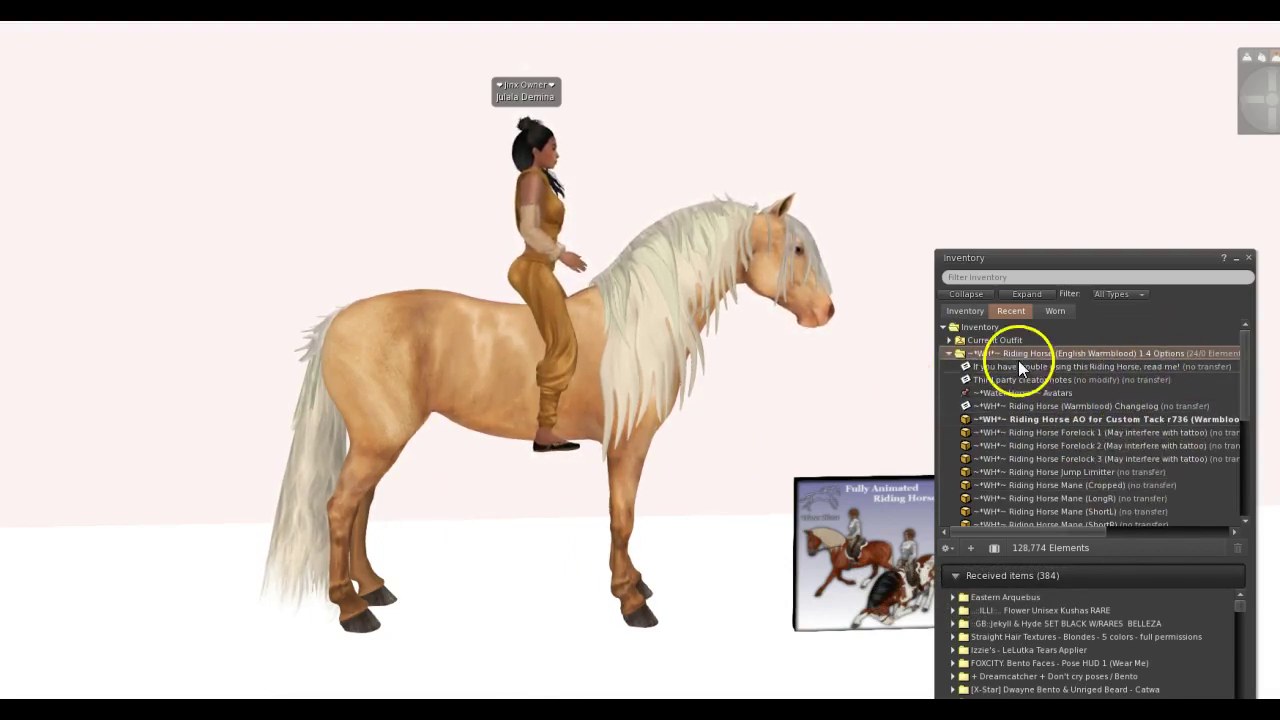
pyautogui.click(948, 353)
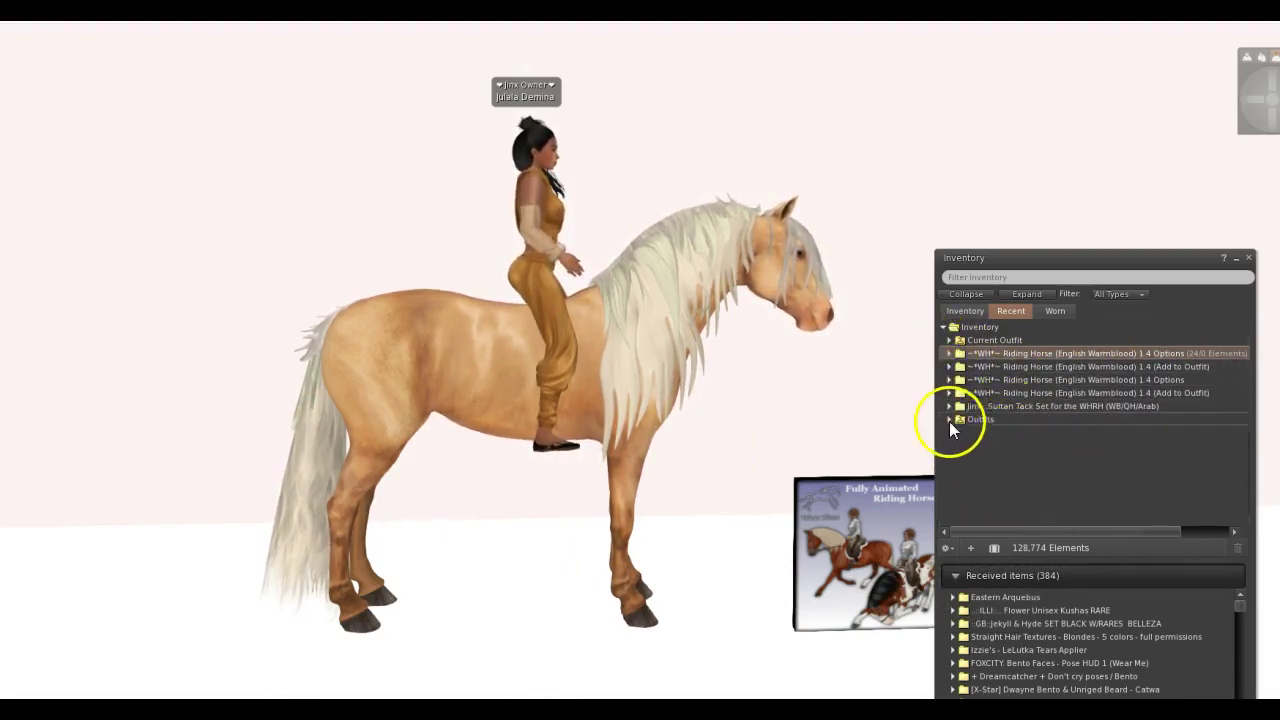
pyautogui.click(949, 406)
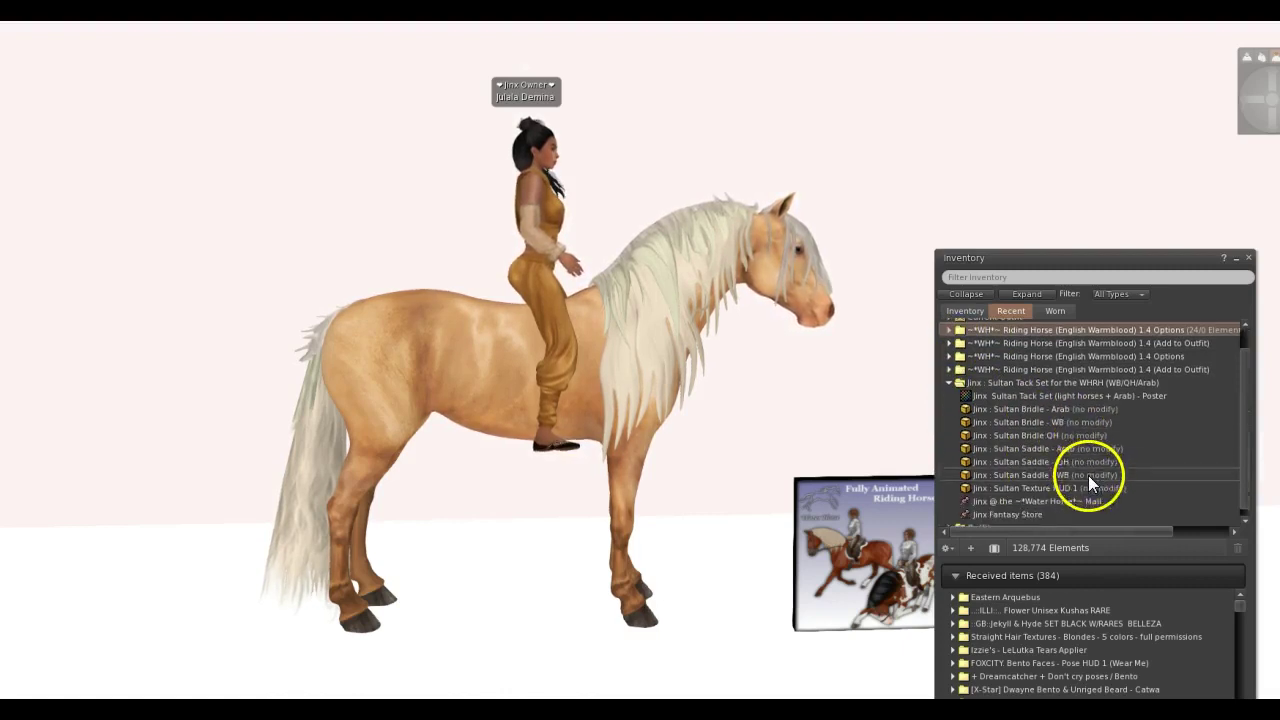
pyautogui.rightClick(1050, 423)
pyautogui.click(1089, 636)
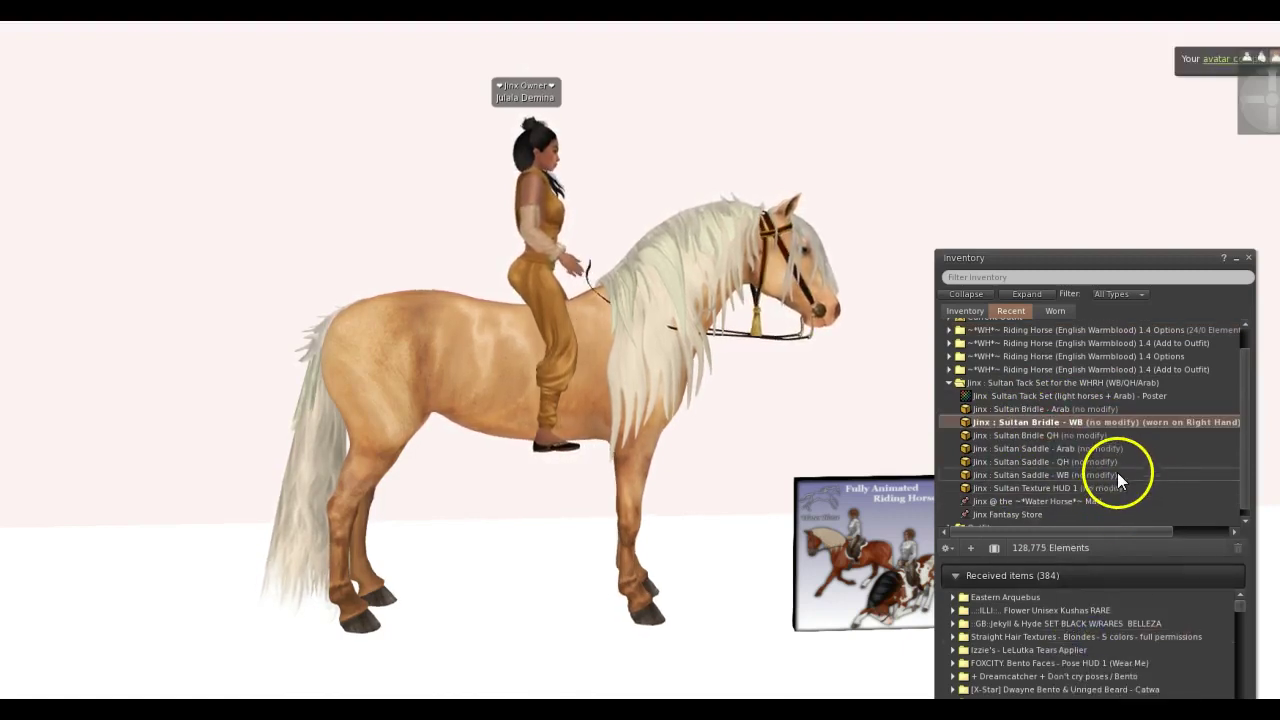
pyautogui.rightClick(1072, 474)
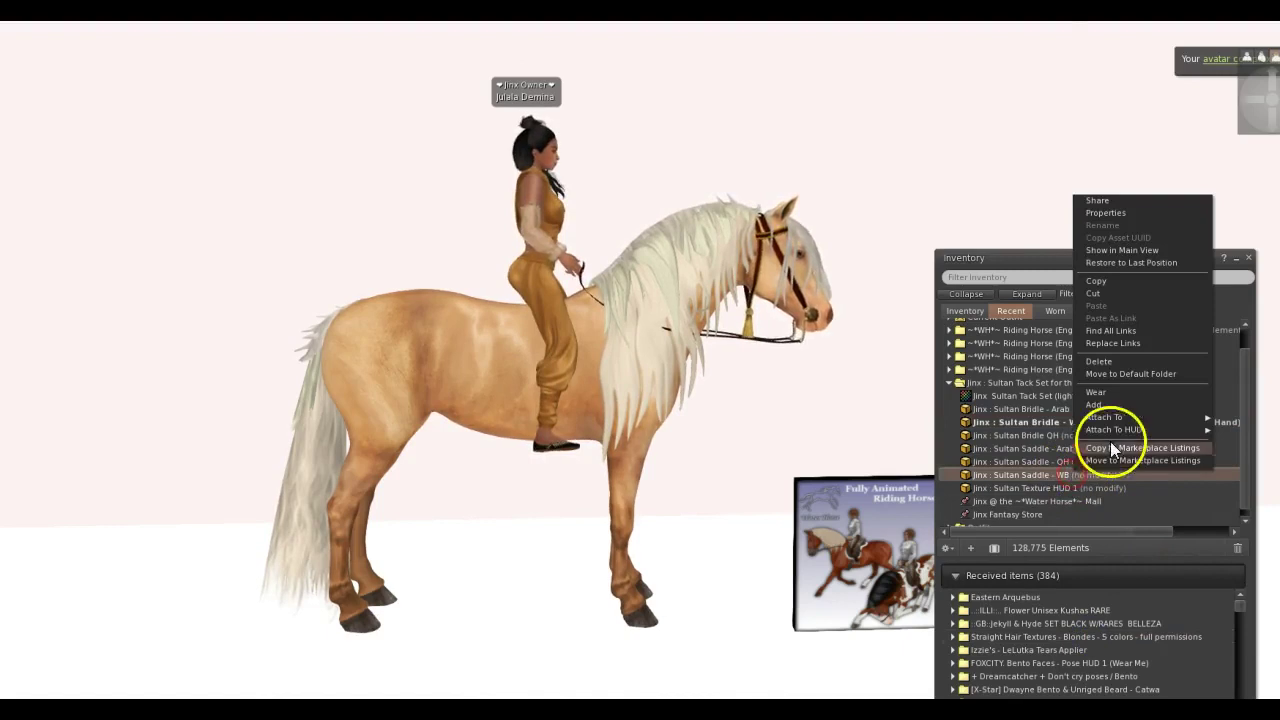
pyautogui.click(1100, 405)
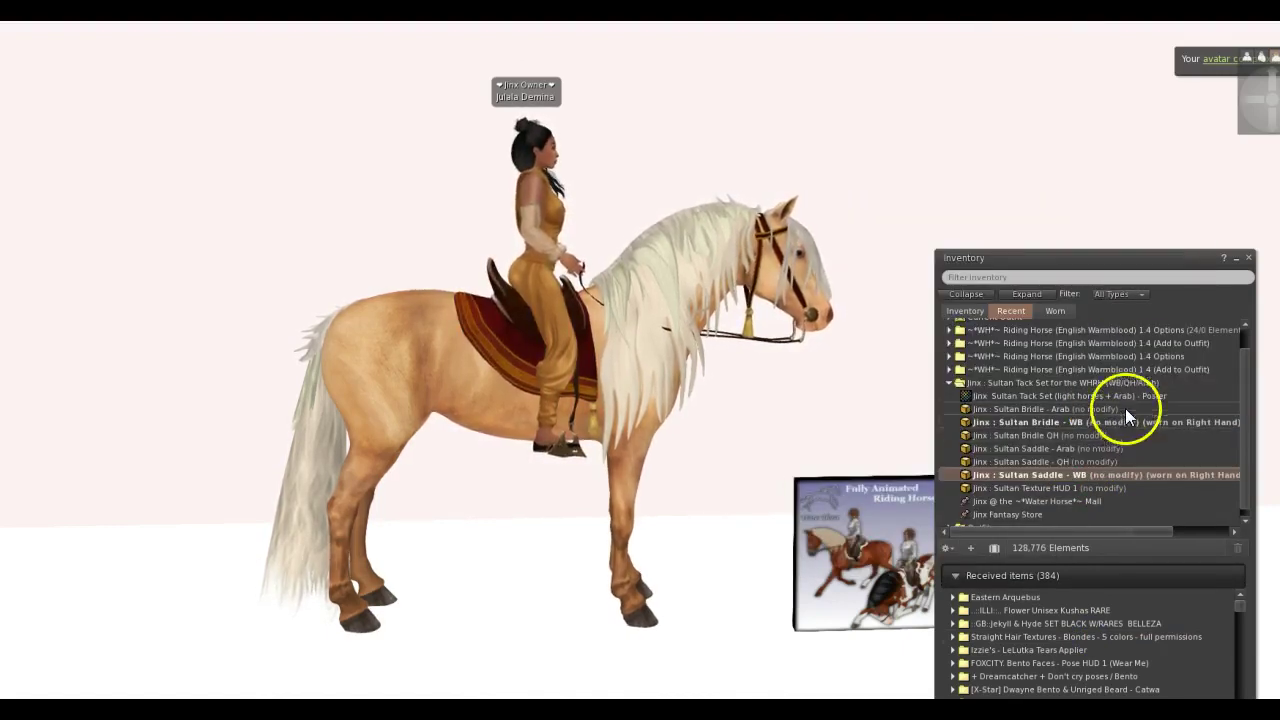
pyautogui.click(1248, 257)
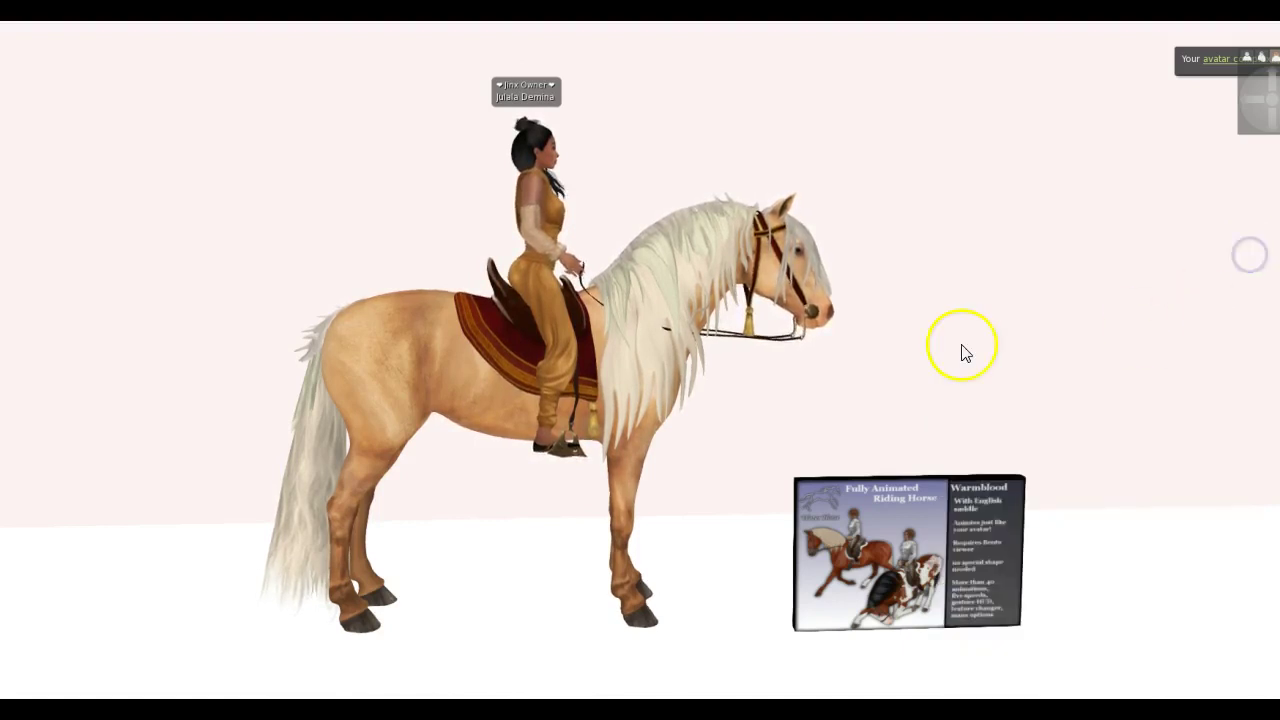
pyautogui.click(938, 392)
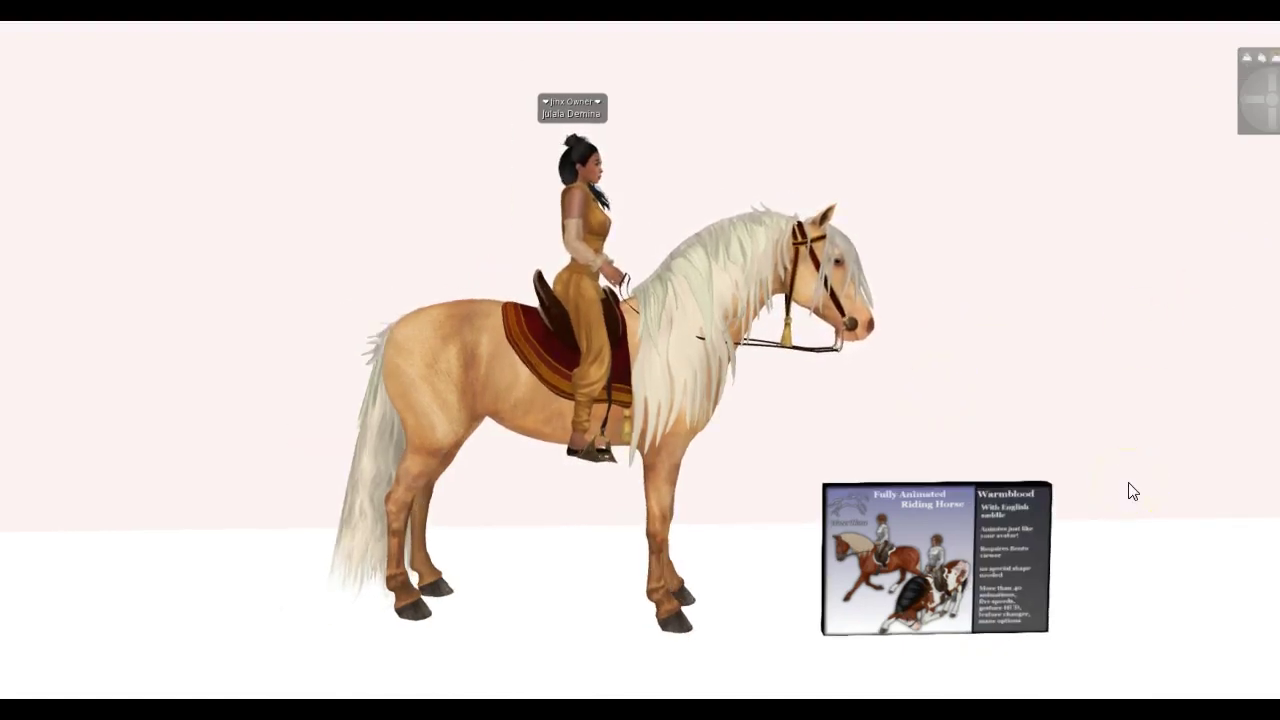
pyautogui.click(97, 659)
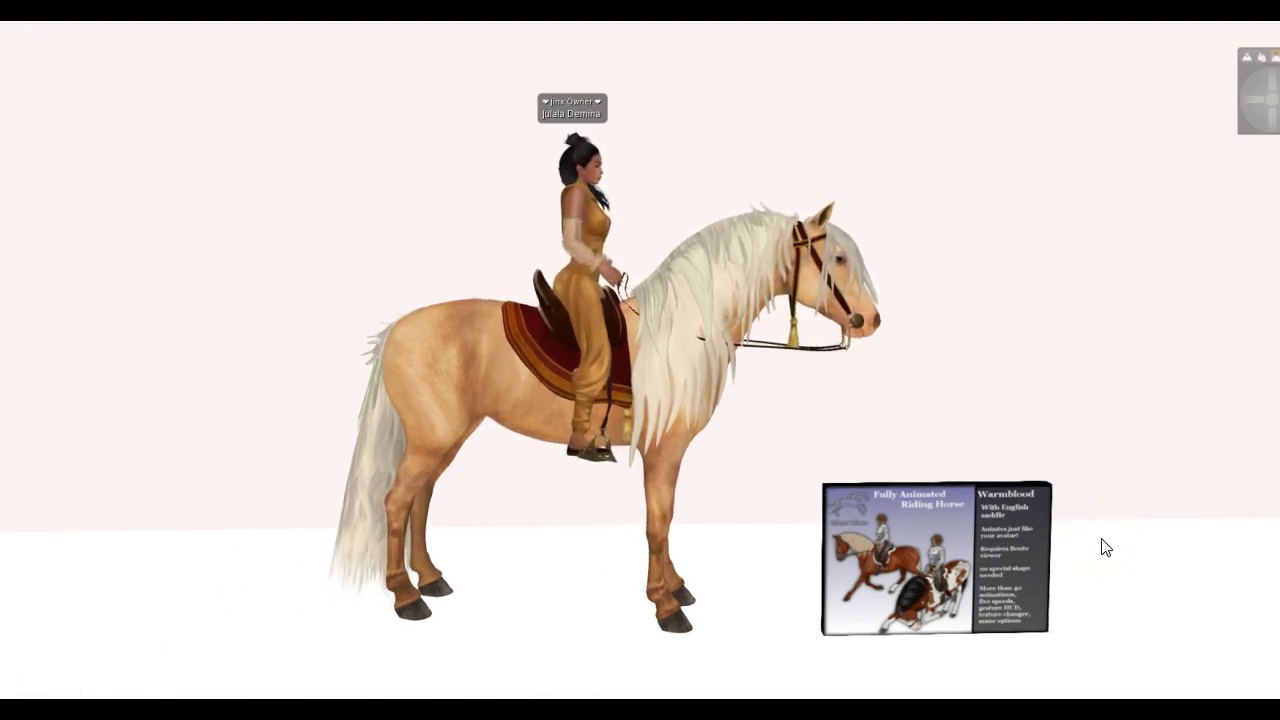
pyautogui.moveTo(975, 515)
pyautogui.mouseDown()
pyautogui.moveTo(929, 529)
pyautogui.moveTo(971, 543)
pyautogui.moveTo(920, 549)
pyautogui.moveTo(932, 572)
pyautogui.mouseUp()
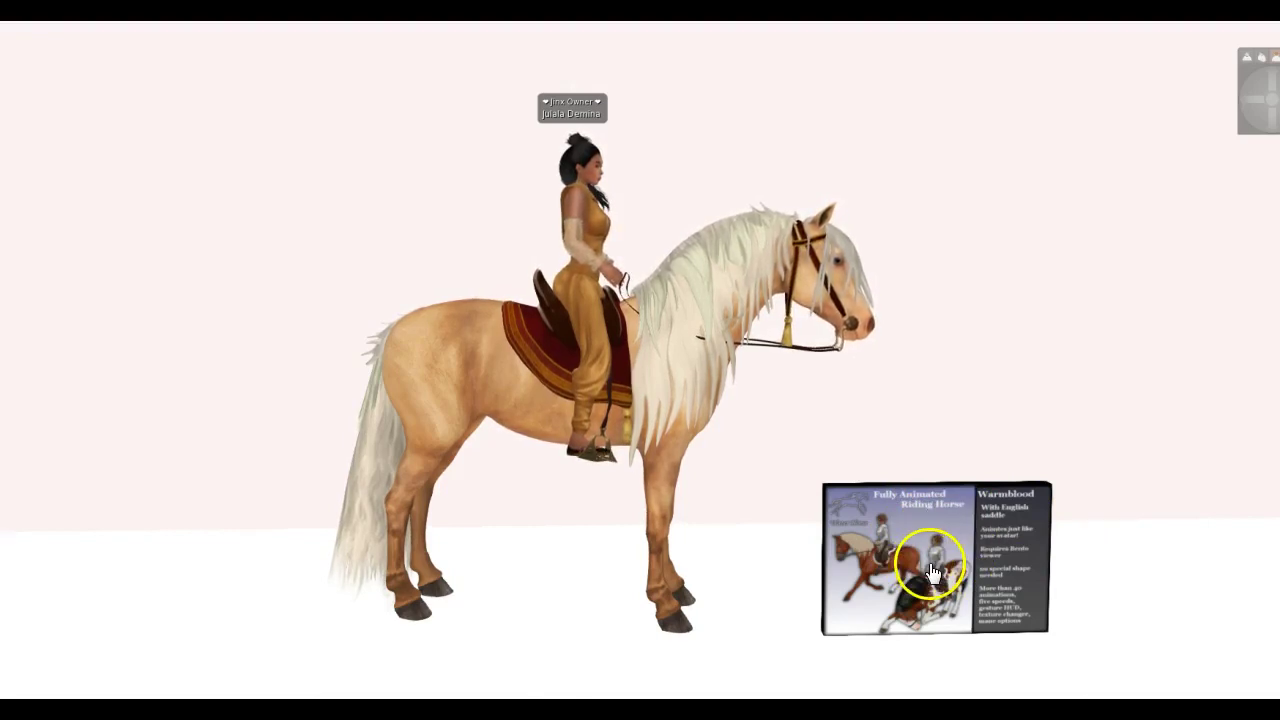
pyautogui.moveTo(932, 572)
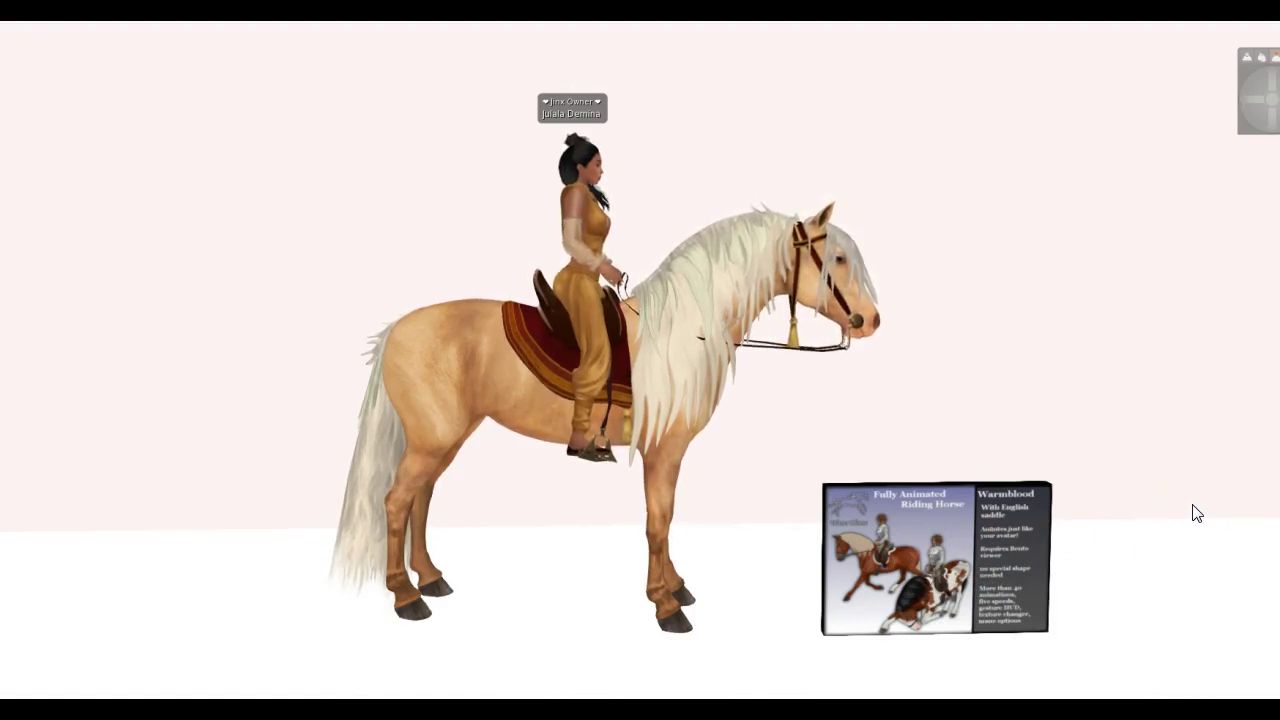
pyautogui.moveTo(1060, 533)
pyautogui.mouseDown()
pyautogui.moveTo(1046, 545)
pyautogui.moveTo(1120, 550)
pyautogui.mouseUp()
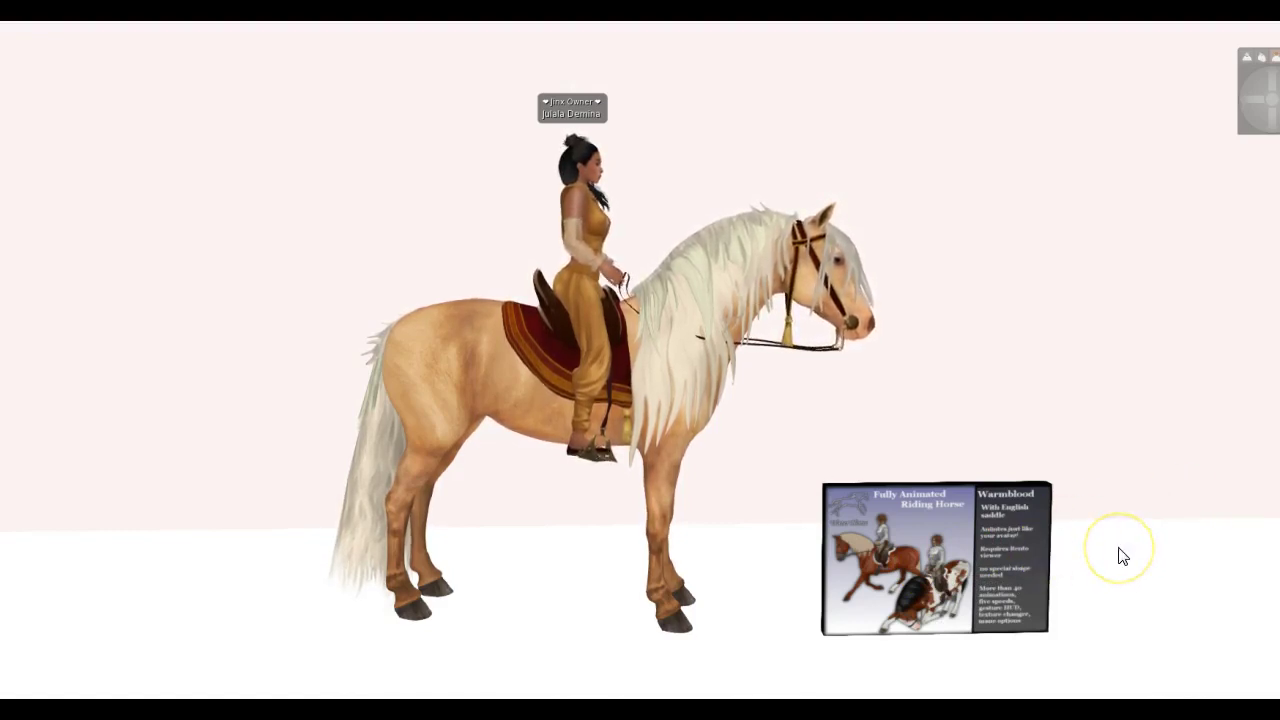